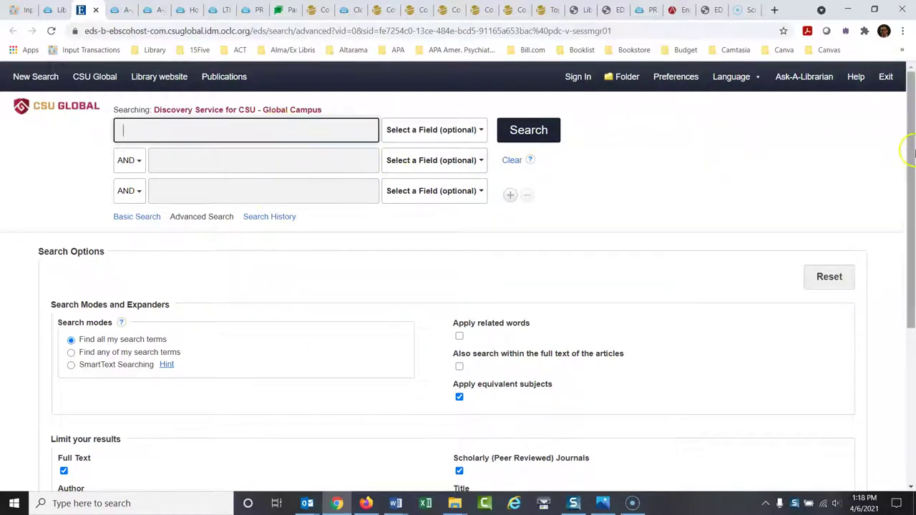
# Step: Switch to the CSU Global library home page, then back to the empty EBSCO Advanced Search form
pyautogui.click(49, 12)
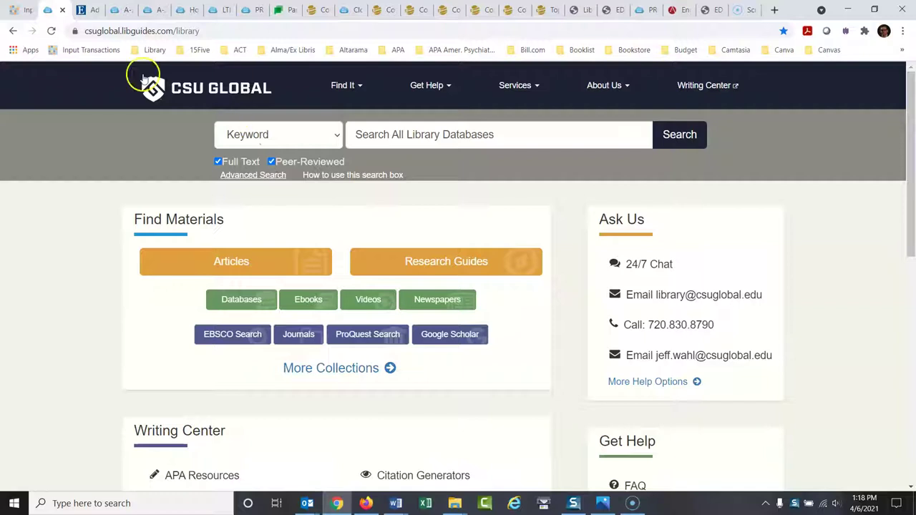
pyautogui.click(84, 10)
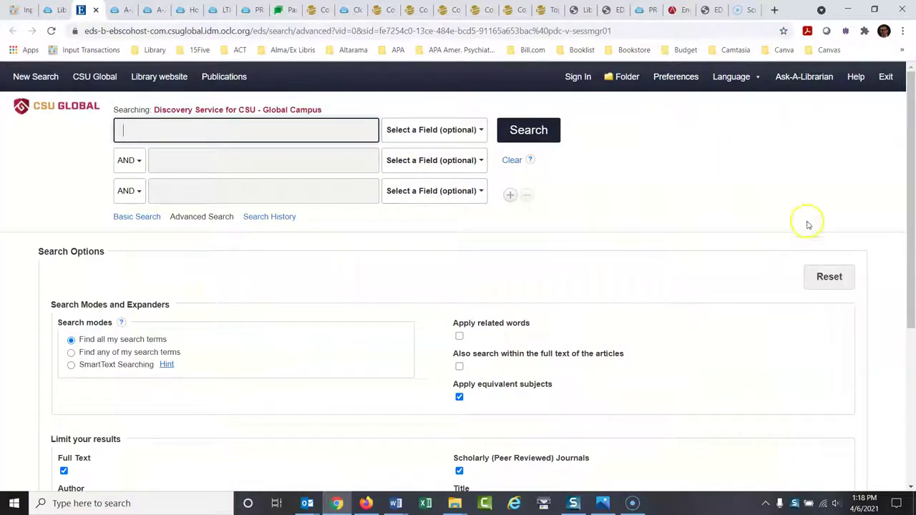
pyautogui.scroll(-1, 907, 172)
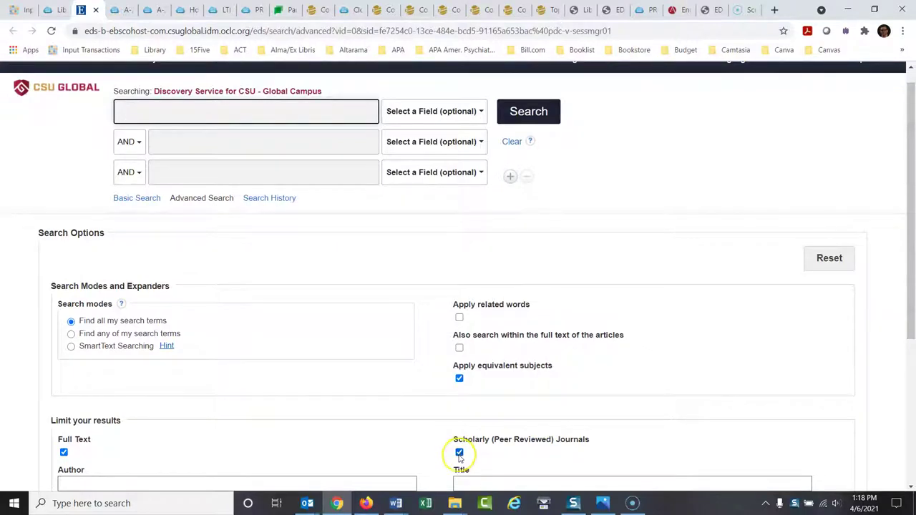
pyautogui.click(459, 458)
# Step: Enter college, career and transition in the three search boxes and run the search
pyautogui.write('college')
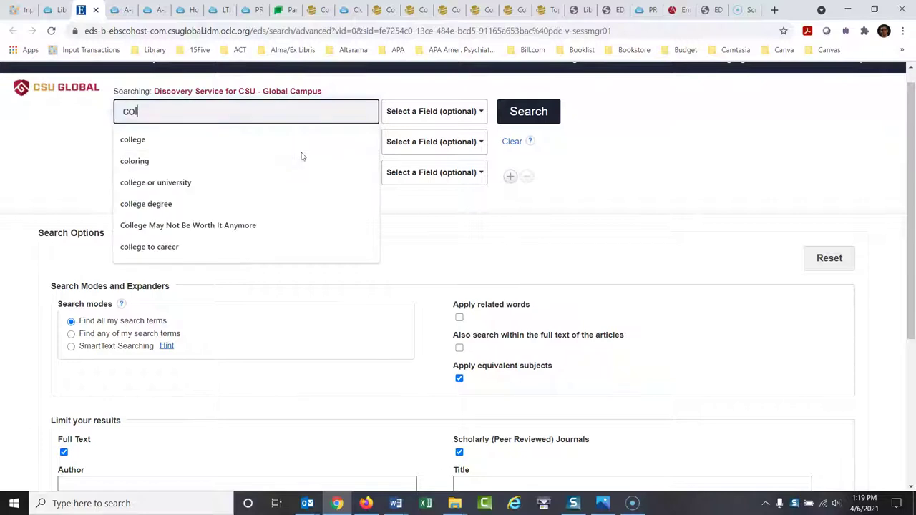
pyautogui.press('Tab')
pyautogui.press('Tab')
pyautogui.write('caree')
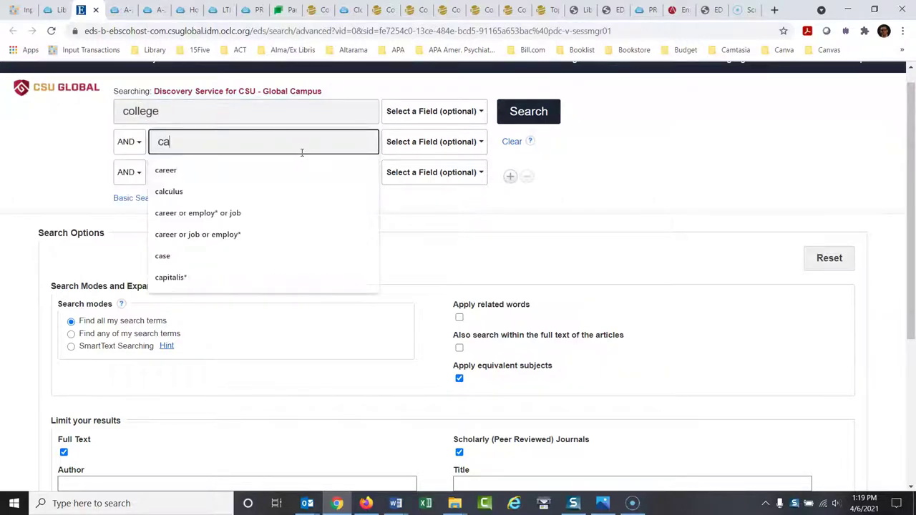
pyautogui.press('Tab')
pyautogui.press('Tab')
pyautogui.press('Tab')
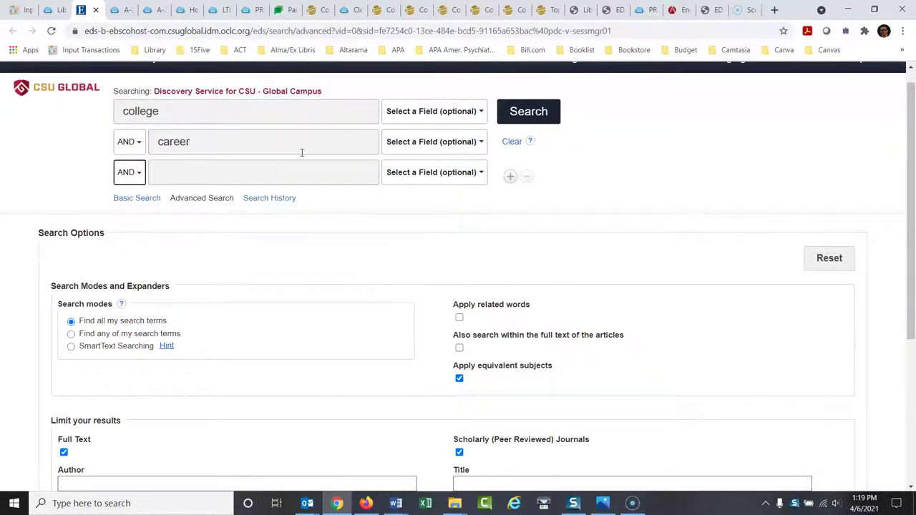
pyautogui.write('transition')
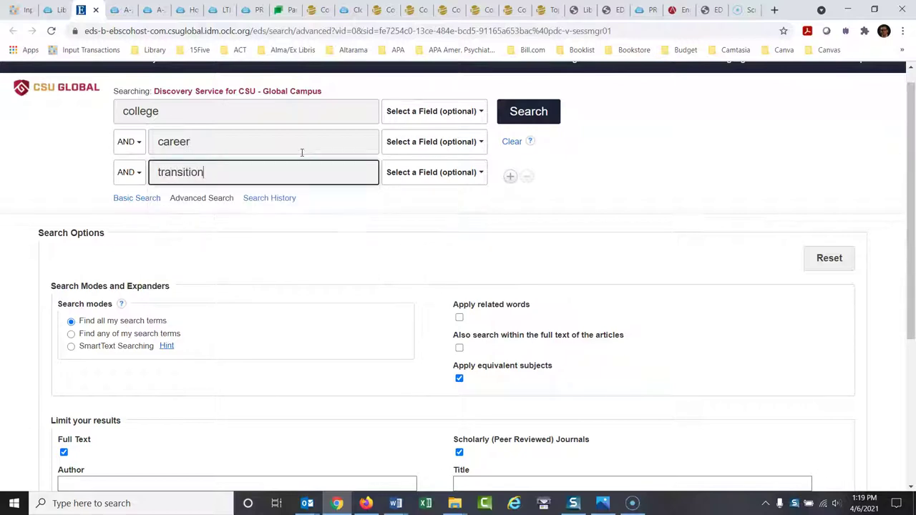
pyautogui.click(533, 111)
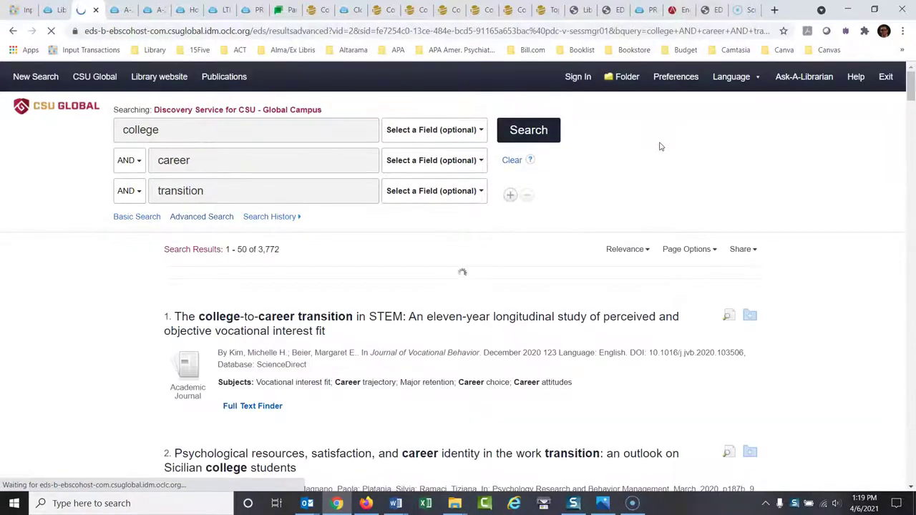
pyautogui.click(846, 159)
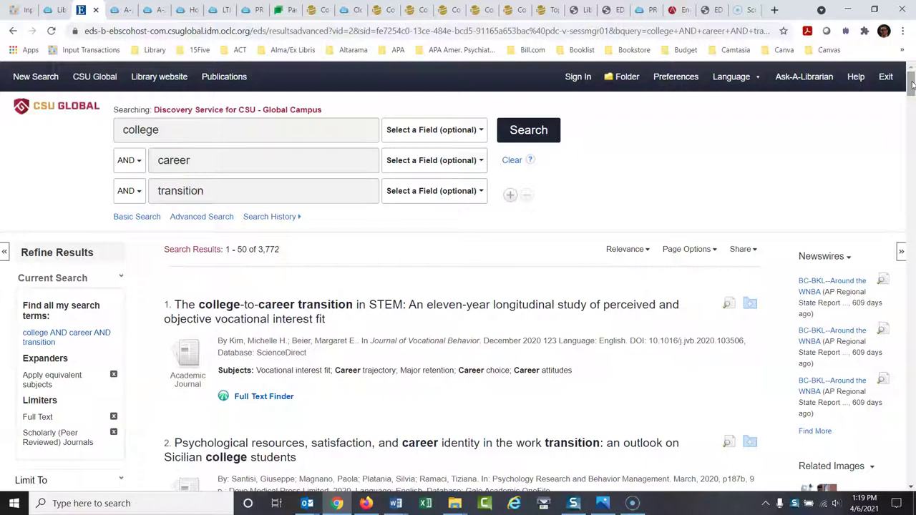
pyautogui.click(912, 84)
pyautogui.moveTo(912, 85); pyautogui.dragTo(912, 90)
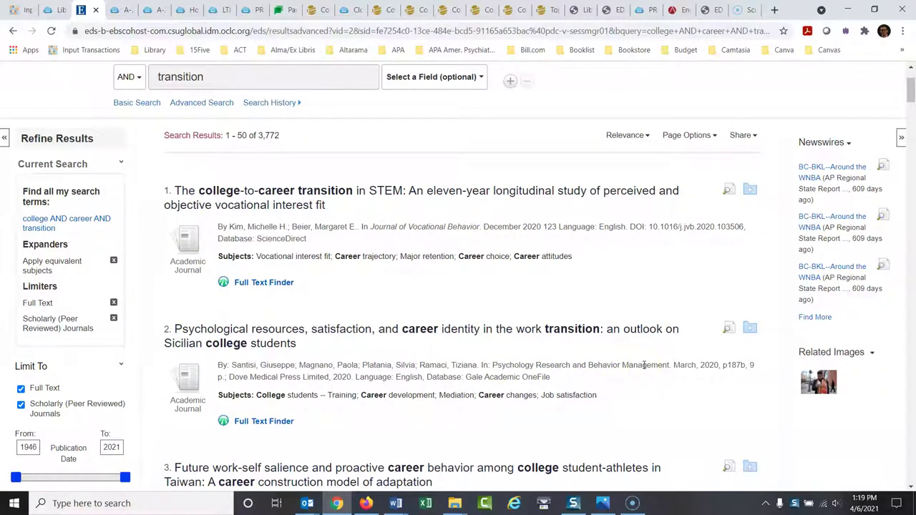
pyautogui.moveTo(910, 102); pyautogui.dragTo(912, 98)
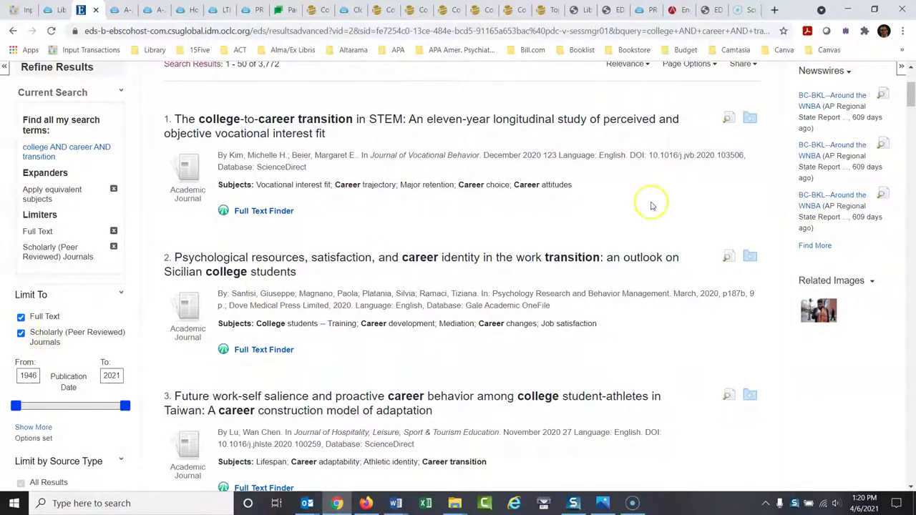
pyautogui.moveTo(911, 93)
pyautogui.mouseDown()
pyautogui.moveTo(910, 80)
pyautogui.moveTo(910, 91)
pyautogui.mouseUp()
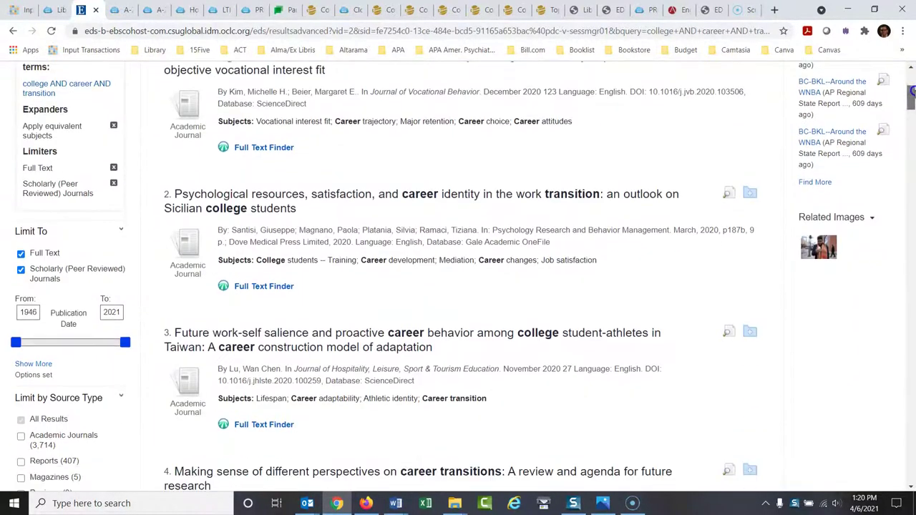
# Step: Uncheck Scholarly (Peer Reviewed) Journals, keeping only the Full Text limit for 12,738 results
pyautogui.click(20, 270)
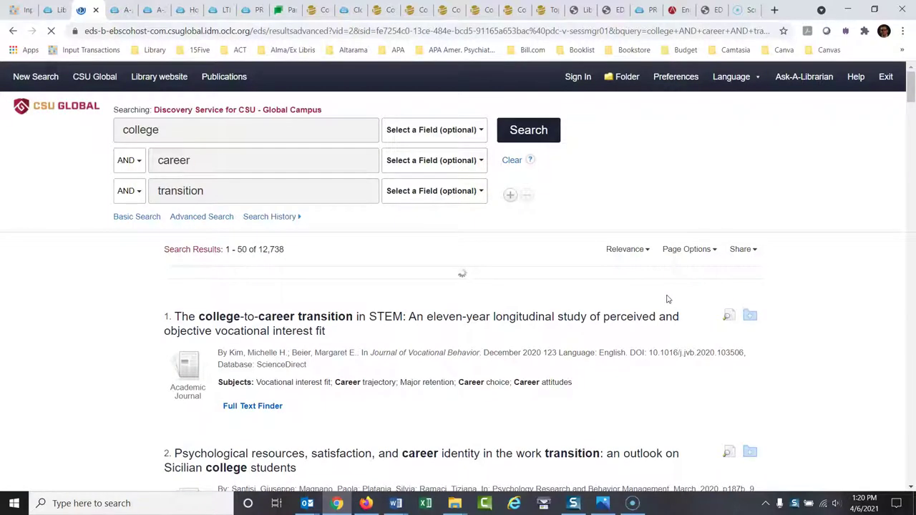
pyautogui.click(900, 101)
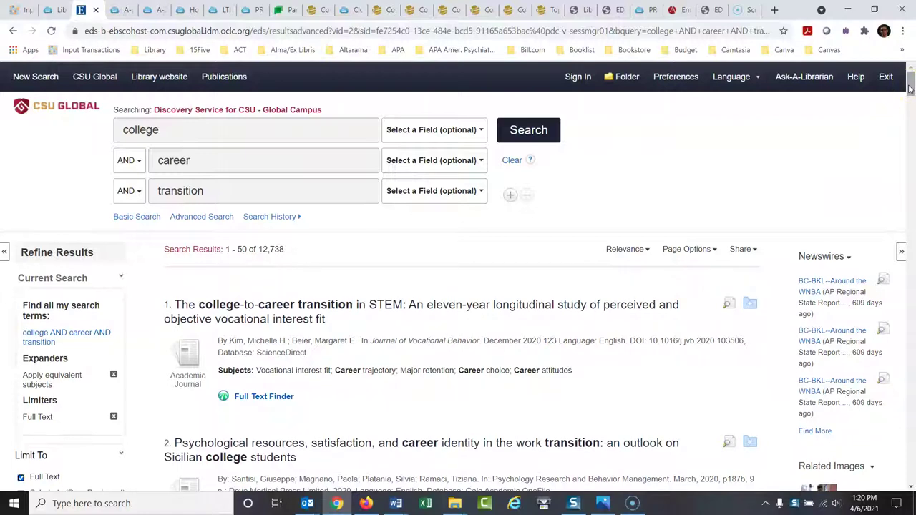
pyautogui.moveTo(910, 89); pyautogui.dragTo(911, 112)
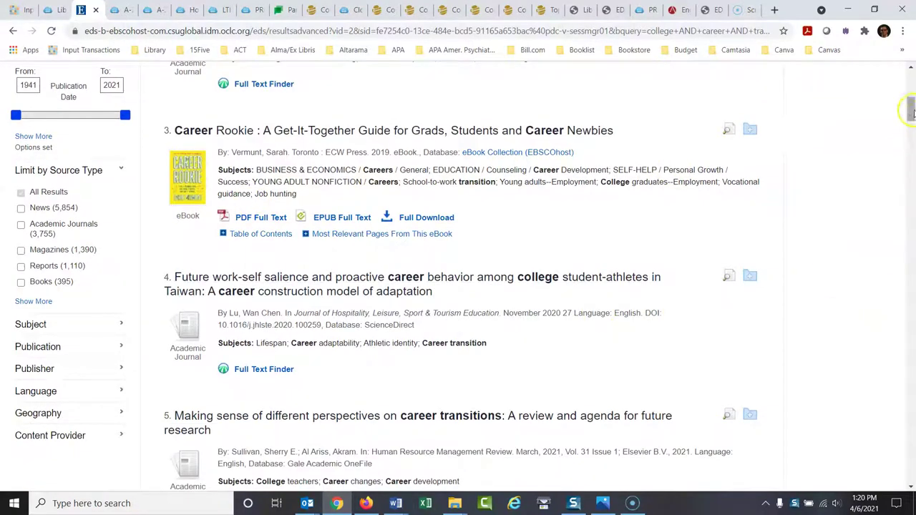
pyautogui.moveTo(911, 115)
pyautogui.mouseDown()
pyautogui.moveTo(912, 129)
pyautogui.moveTo(912, 108)
pyautogui.mouseUp()
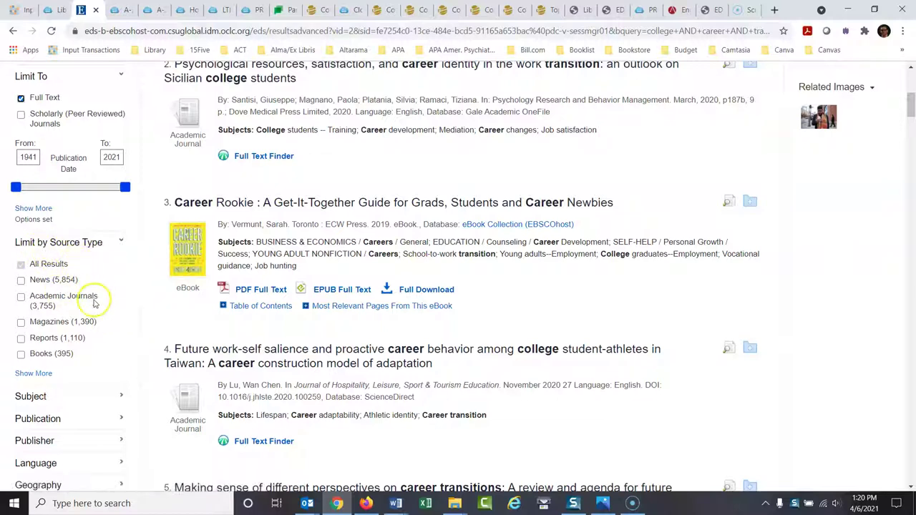
# Step: Check Magazines under Source Type and browse the resulting 1,390 items
pyautogui.click(20, 322)
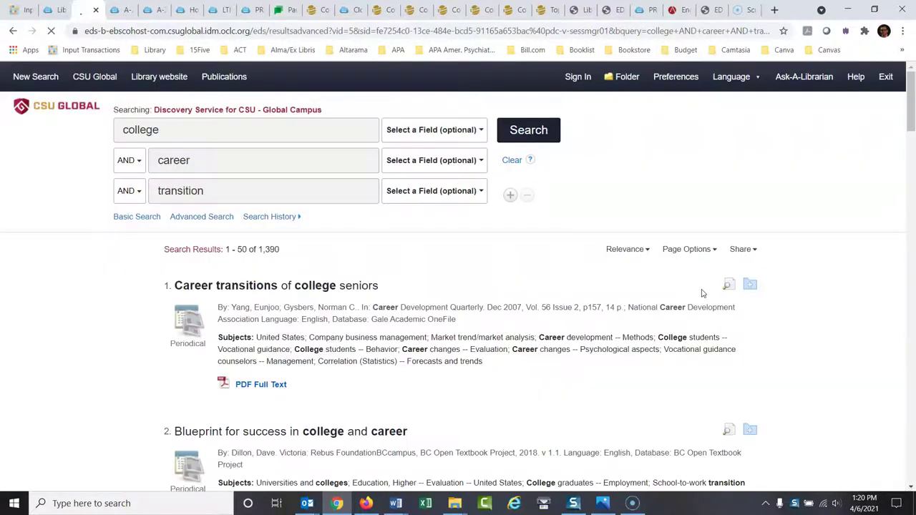
pyautogui.scroll(-5, 875, 102)
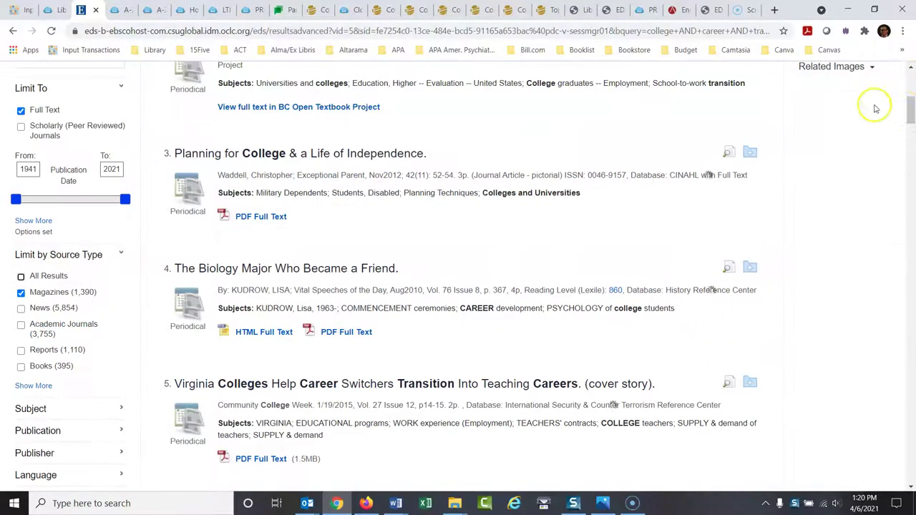
pyautogui.scroll(6, 910, 113)
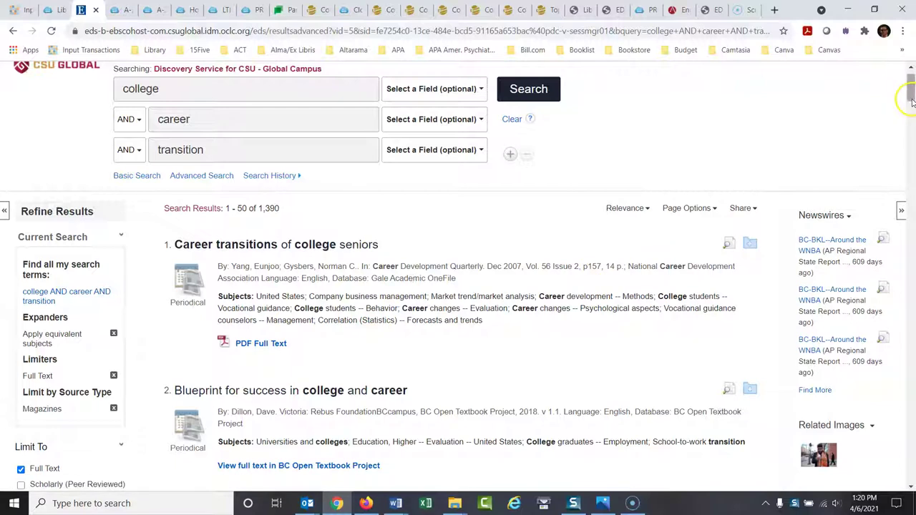
pyautogui.moveTo(911, 100); pyautogui.dragTo(912, 115)
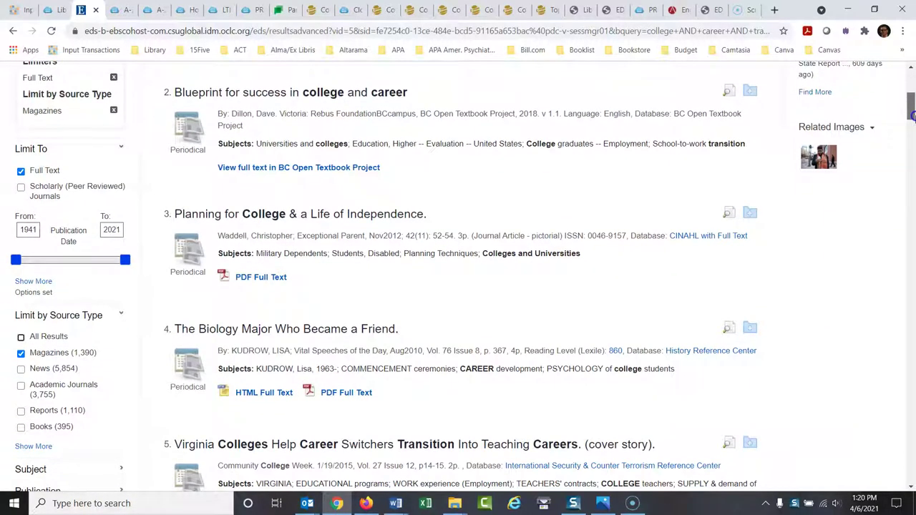
pyautogui.moveTo(912, 114); pyautogui.dragTo(912, 184)
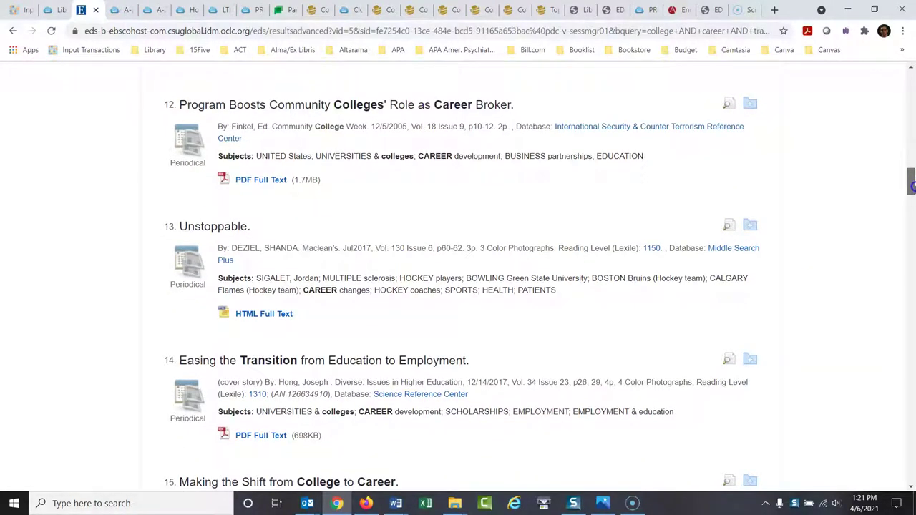
pyautogui.moveTo(912, 186); pyautogui.dragTo(910, 108)
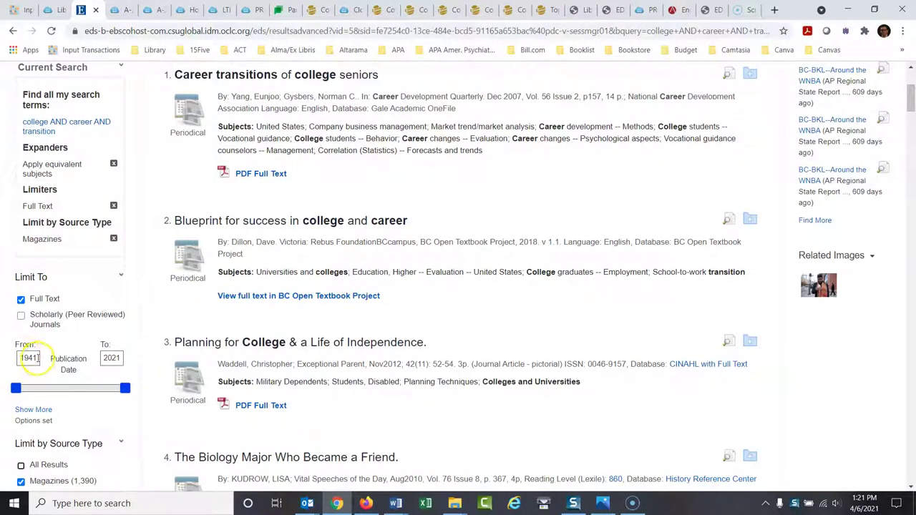
# Step: Change the Publication Date start year from 1941 to 2017, leaving 232 results
pyautogui.moveTo(36, 357); pyautogui.dragTo(4, 361)
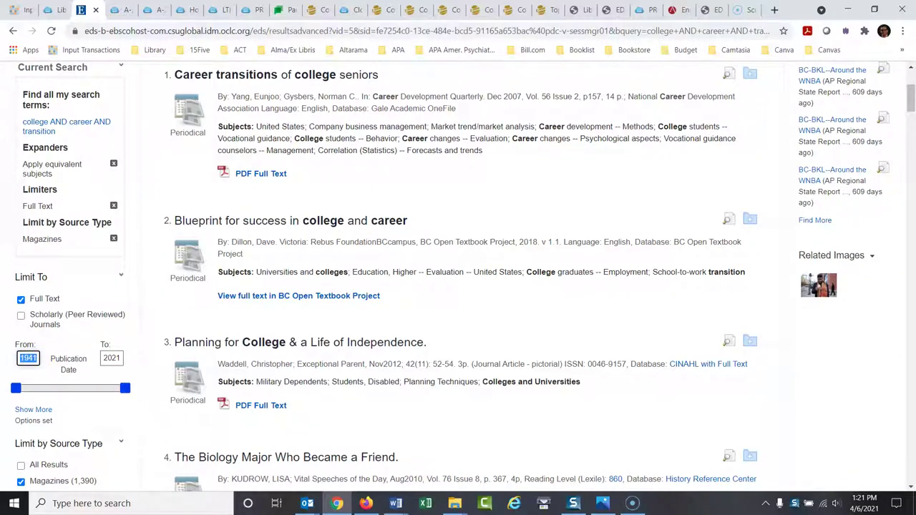
pyautogui.write('2017')
pyautogui.press('Return')
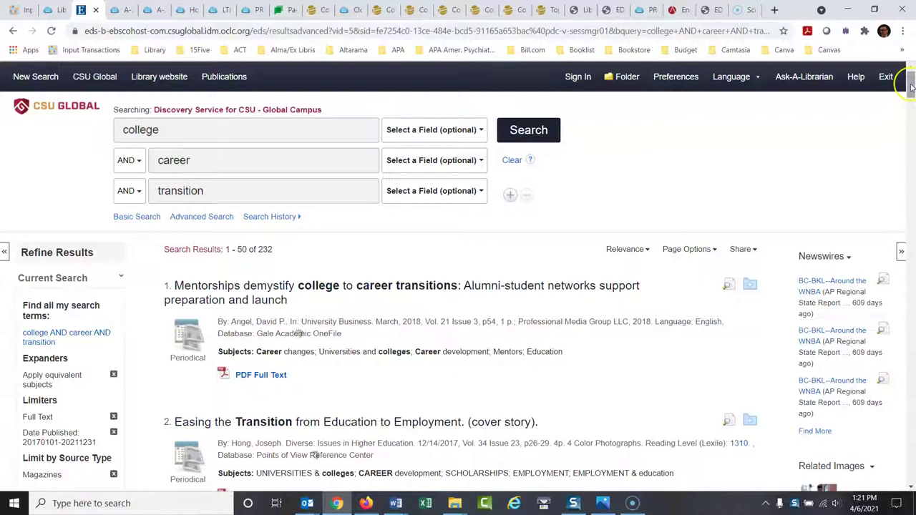
pyautogui.moveTo(910, 86); pyautogui.dragTo(911, 104)
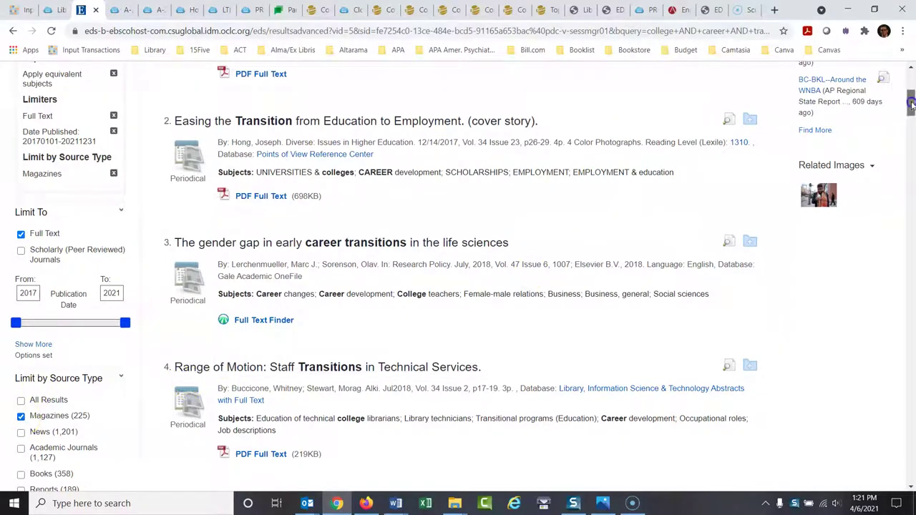
pyautogui.moveTo(912, 104); pyautogui.dragTo(911, 71)
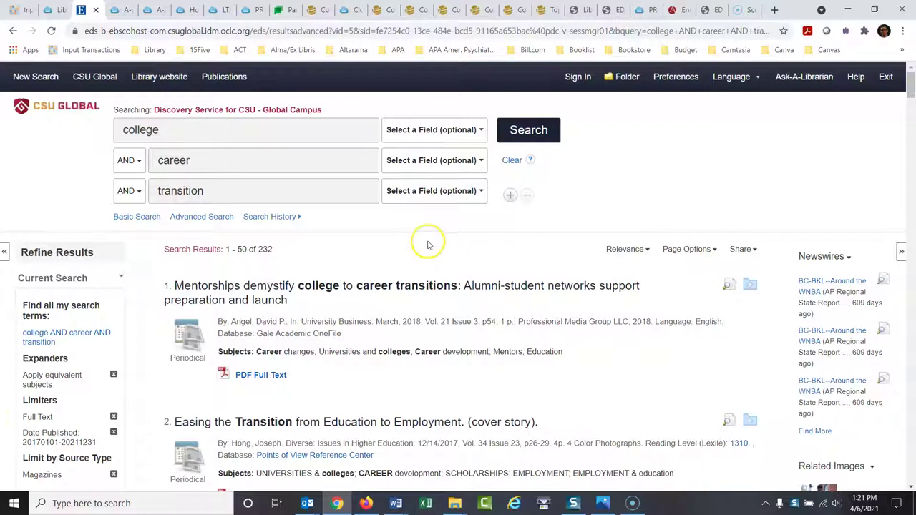